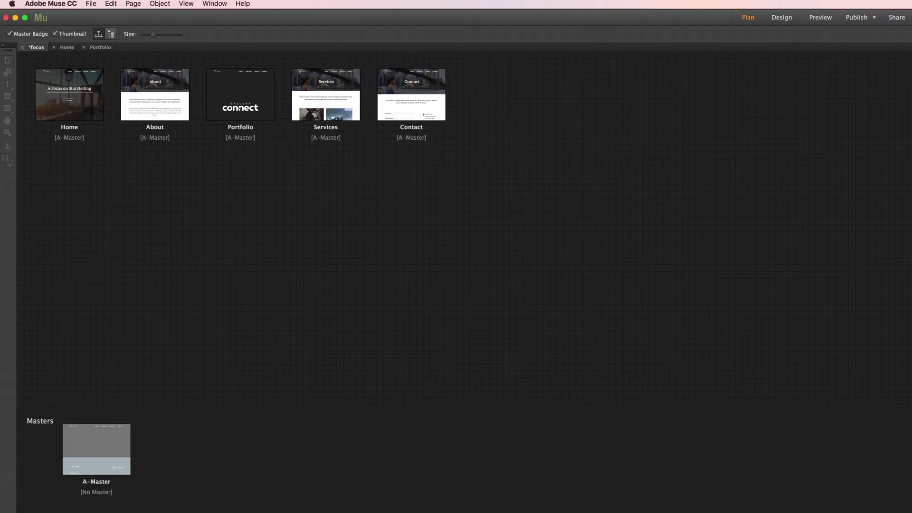
# Step: Open the Portfolio page in Design view and inspect its full-width Gallery Connect slider
pyautogui.doubleClick(243, 106)
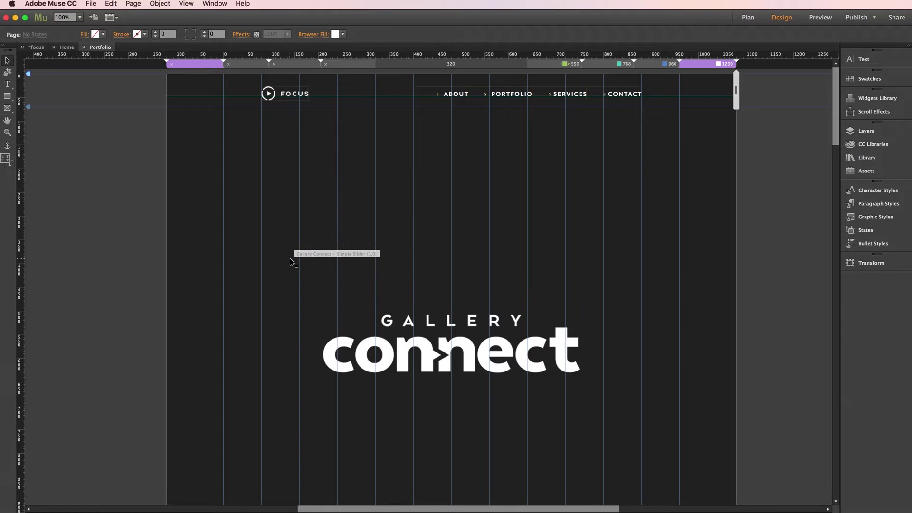
pyautogui.moveTo(291, 261); pyautogui.dragTo(702, 192)
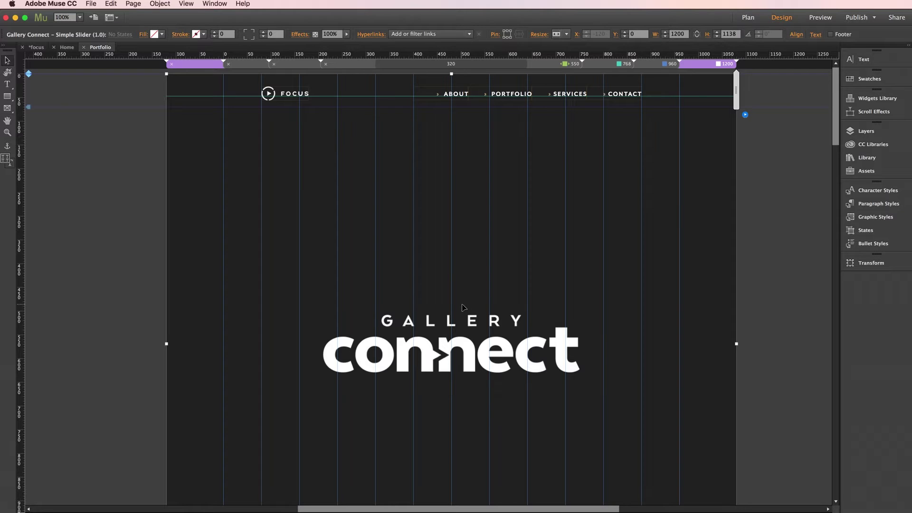
pyautogui.click(747, 280)
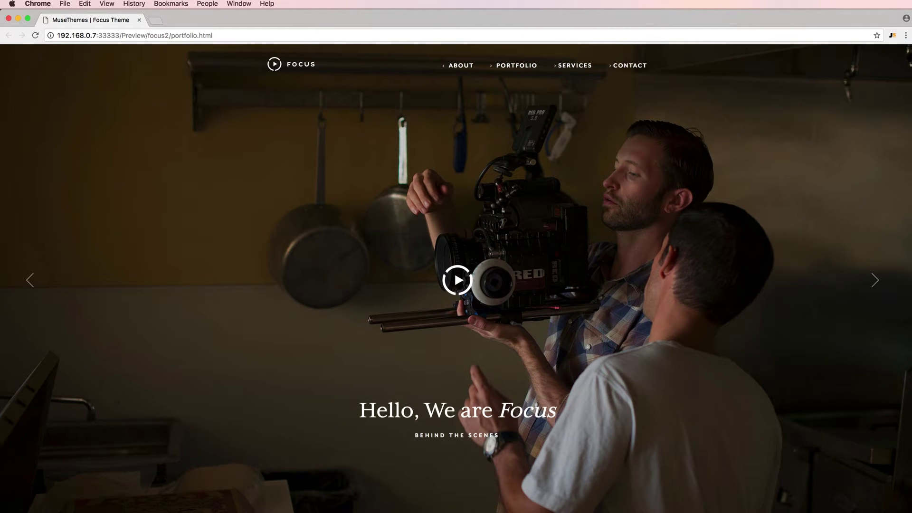
# Step: In the Chrome preview, advance to the Snow Day slide, play and close its video, then resize the window
pyautogui.click(874, 280)
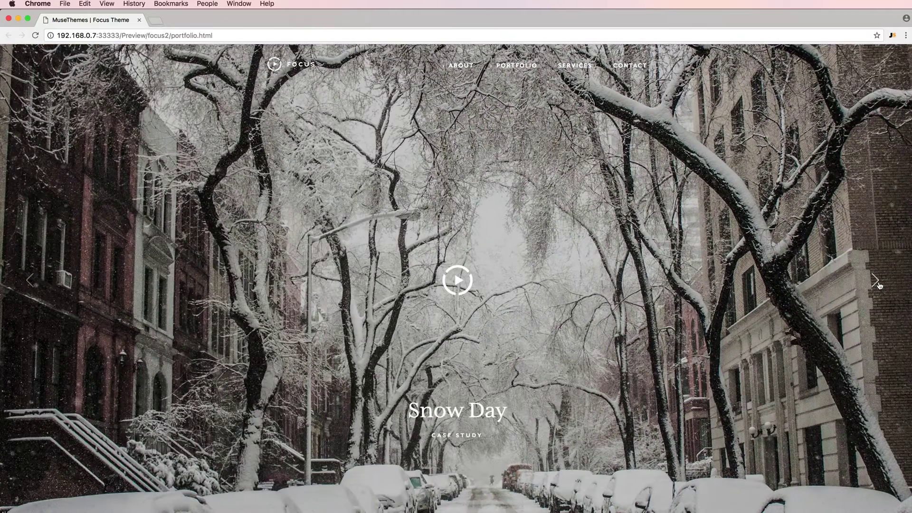
pyautogui.click(457, 280)
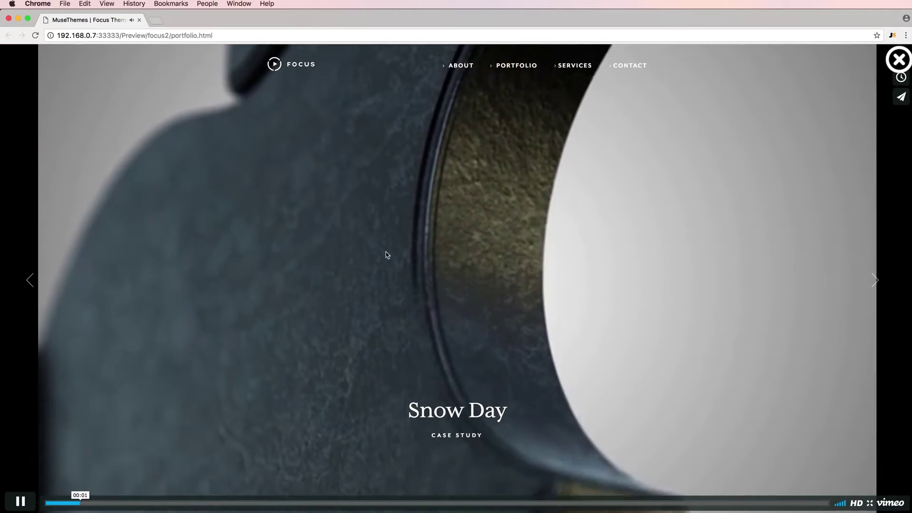
pyautogui.click(891, 61)
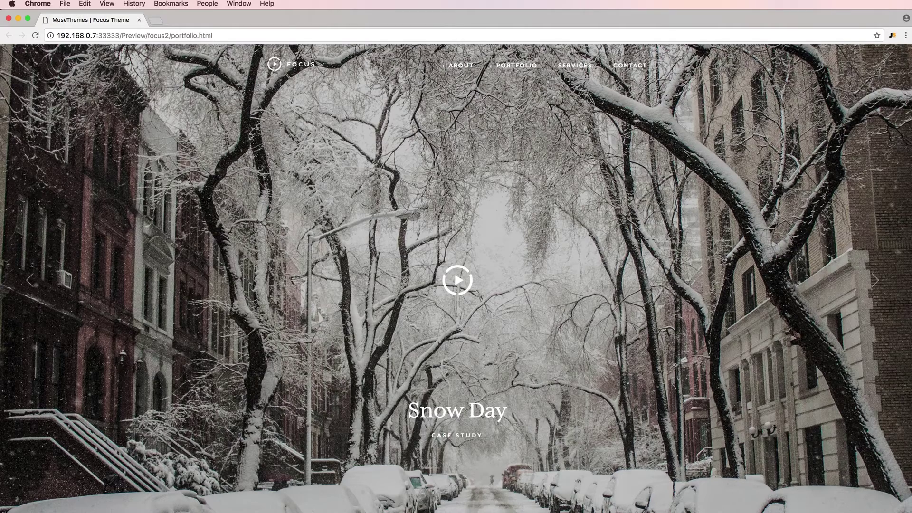
pyautogui.scroll(-5, 779, 438)
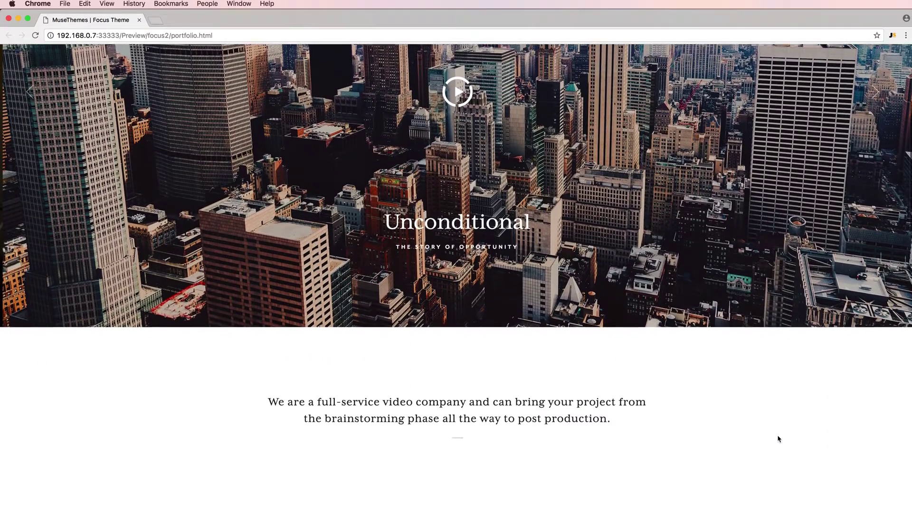
pyautogui.scroll(5, 778, 439)
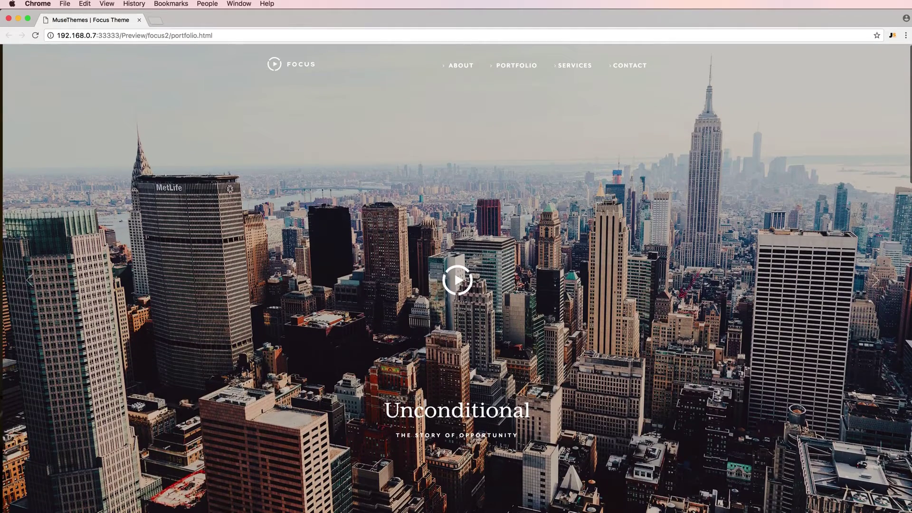
pyautogui.moveTo(909, 511)
pyautogui.mouseDown()
pyautogui.moveTo(739, 452)
pyautogui.moveTo(578, 360)
pyautogui.moveTo(537, 358)
pyautogui.moveTo(531, 348)
pyautogui.moveTo(907, 510)
pyautogui.mouseUp()
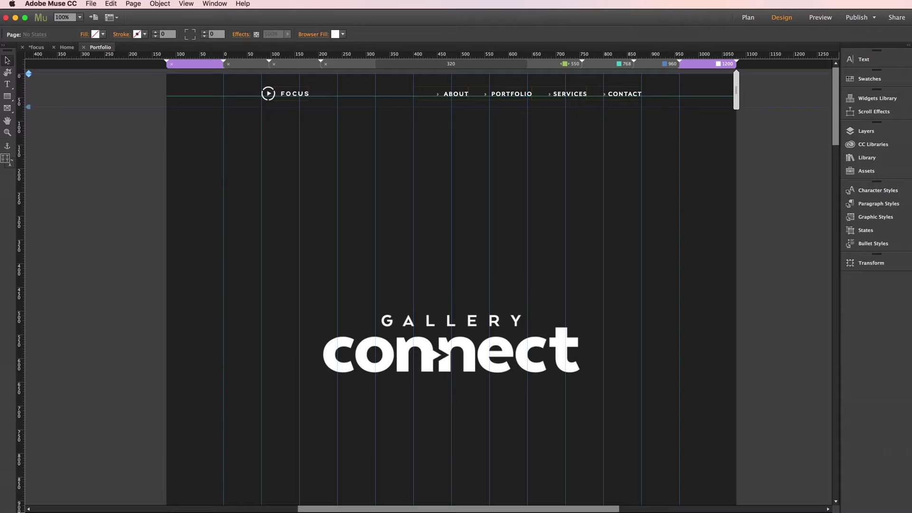
# Step: Select the Gallery Connect slider on Muse's Portfolio page for copying
pyautogui.moveTo(212, 366); pyautogui.dragTo(752, 231)
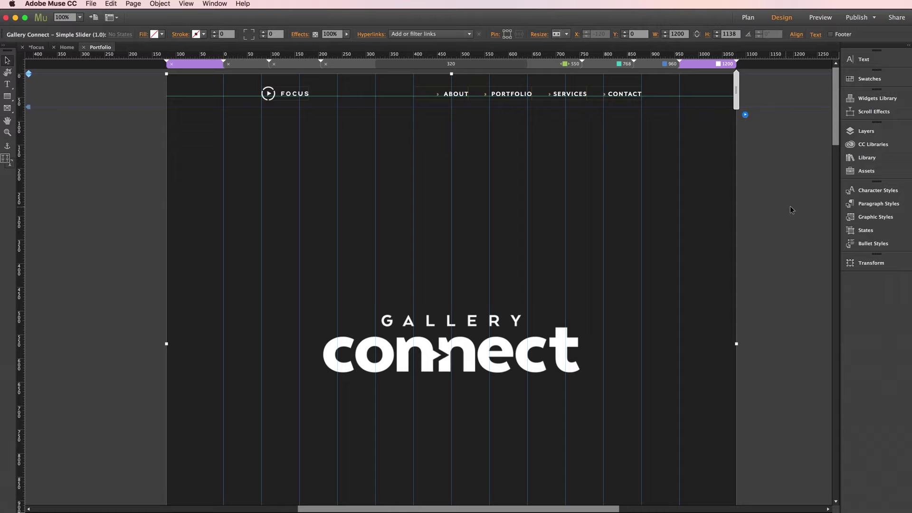
# Step: Create a new fluid-width site, Website-5, keeping the 960 max page width
pyautogui.click(744, 18)
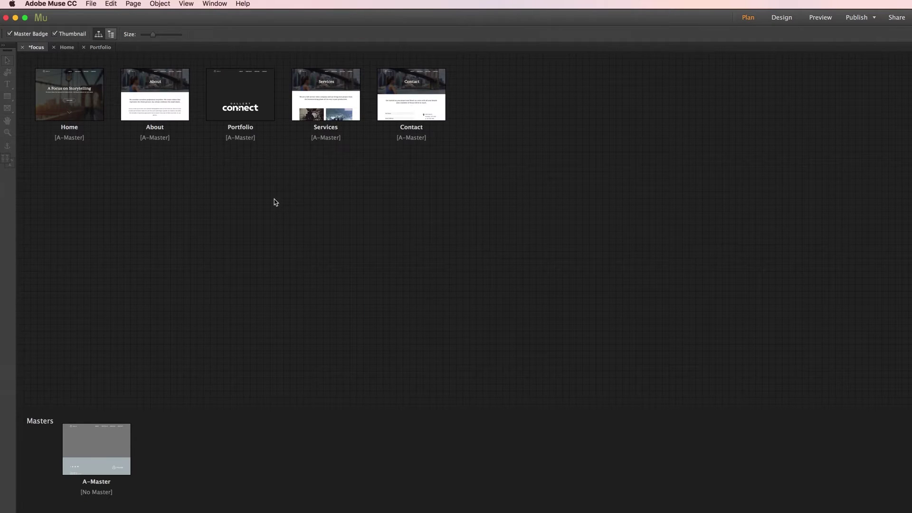
pyautogui.click(91, 4)
pyautogui.click(126, 64)
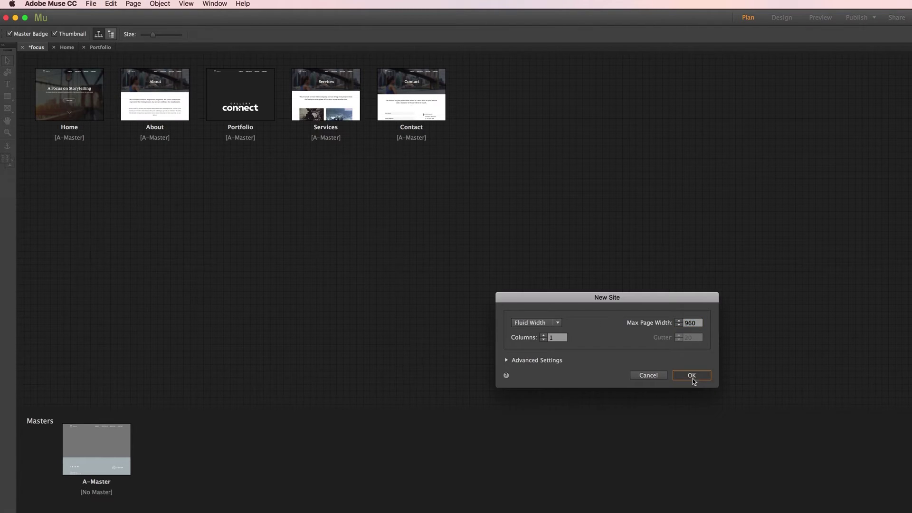
pyautogui.click(693, 379)
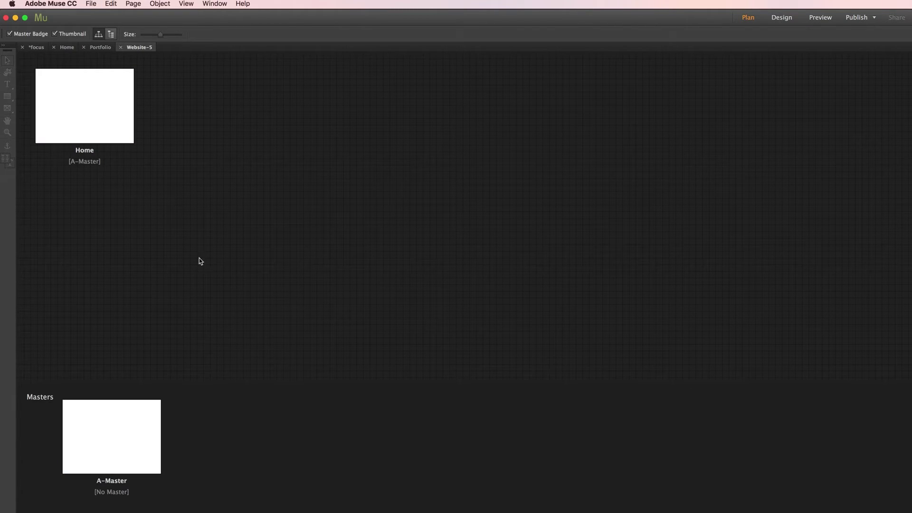
# Step: Paste the Gallery Connect slider onto Website-5's Home page and move it up to Y 0
pyautogui.doubleClick(73, 77)
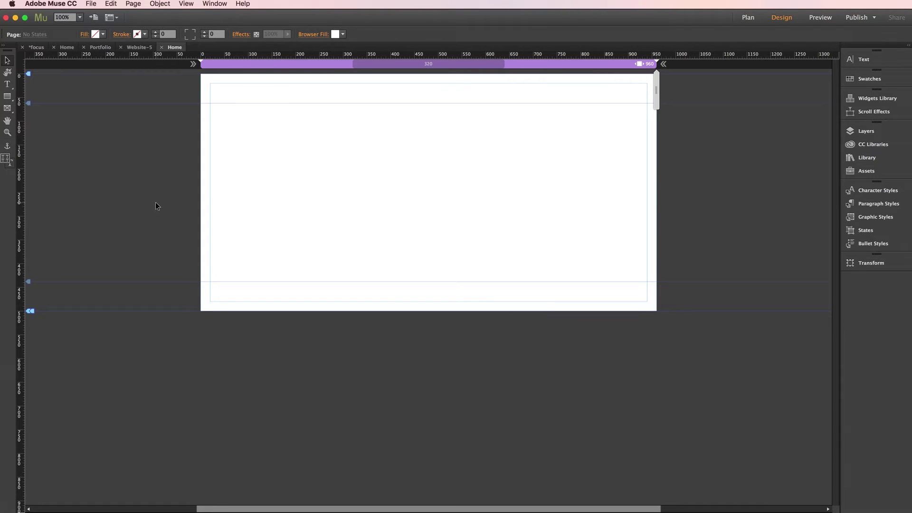
pyautogui.press('super+v')
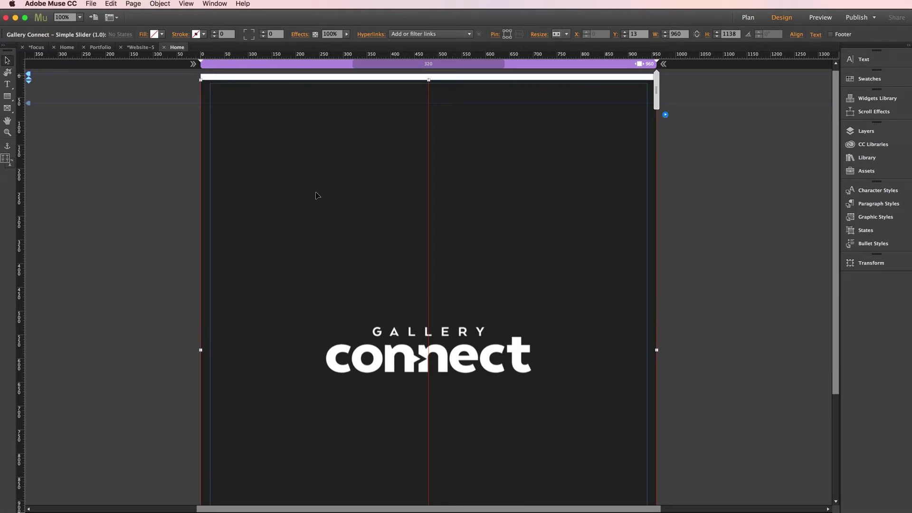
pyautogui.moveTo(317, 195); pyautogui.dragTo(318, 188)
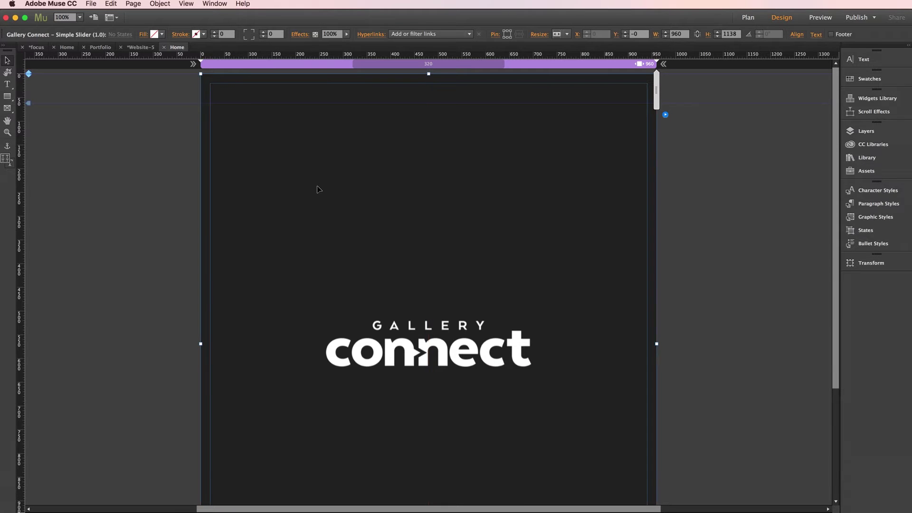
pyautogui.click(764, 189)
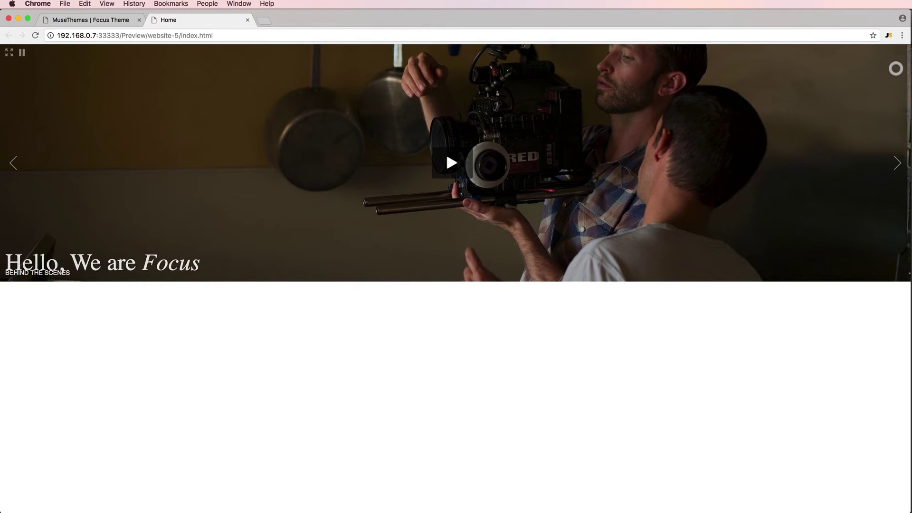
# Step: Leave the Chrome preview of the half-height slider and return to Muse
pyautogui.press('super+Tab')
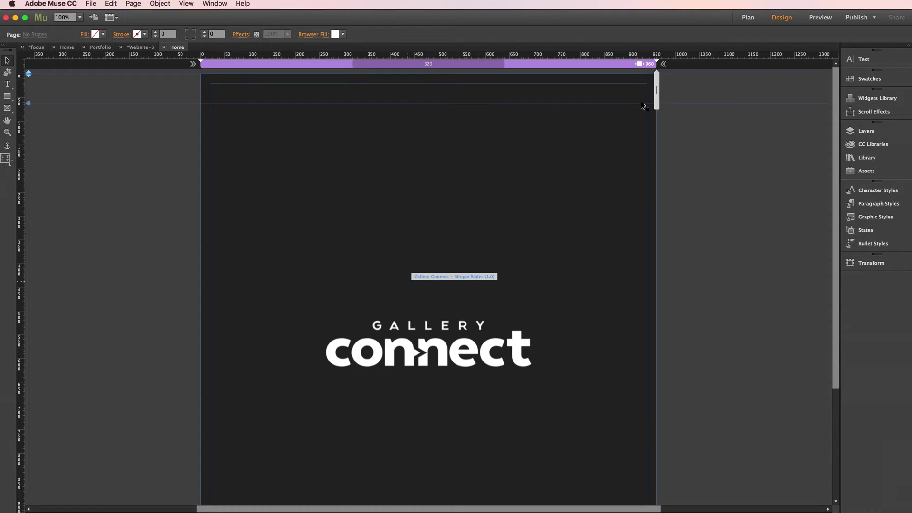
# Step: Open Page Properties for the focus site's Portfolio page
pyautogui.click(41, 49)
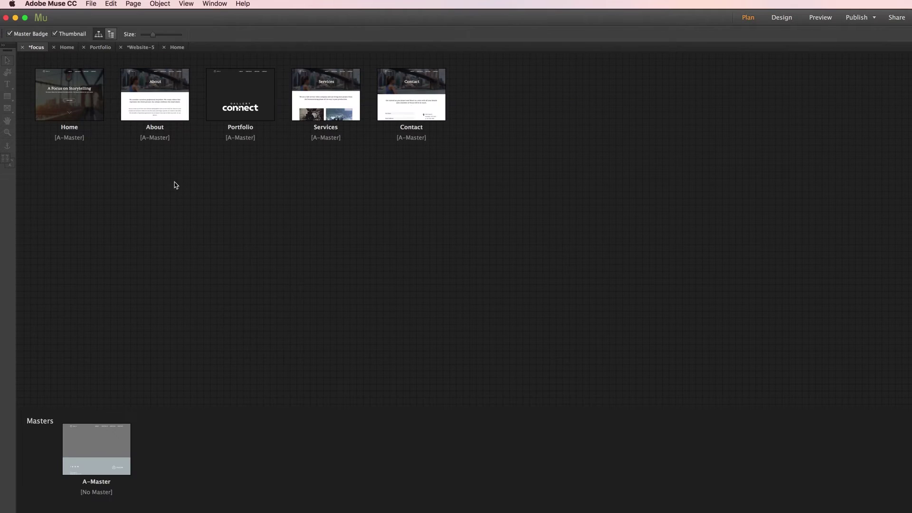
pyautogui.rightClick(237, 92)
pyautogui.click(264, 159)
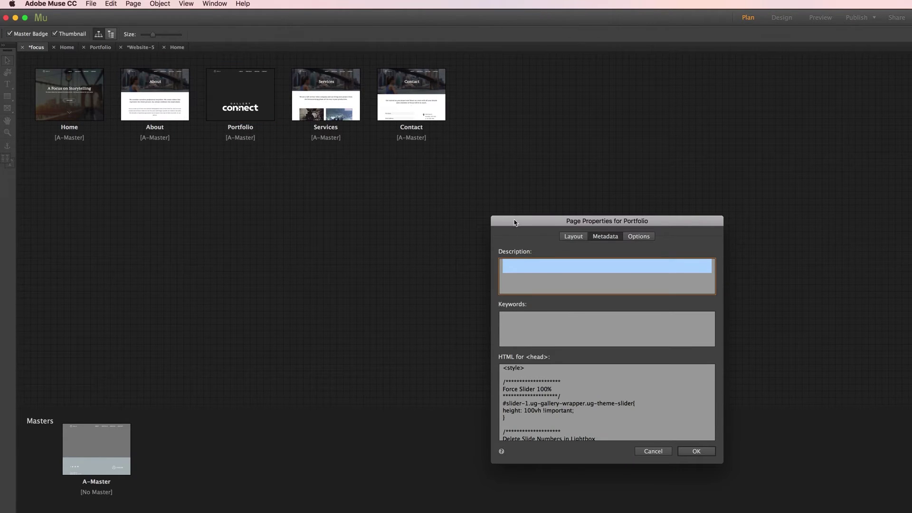
pyautogui.moveTo(515, 220); pyautogui.dragTo(465, 195)
# Step: Select all of the Portfolio head HTML, starting with the Force Slider 100% rule
pyautogui.click(489, 262)
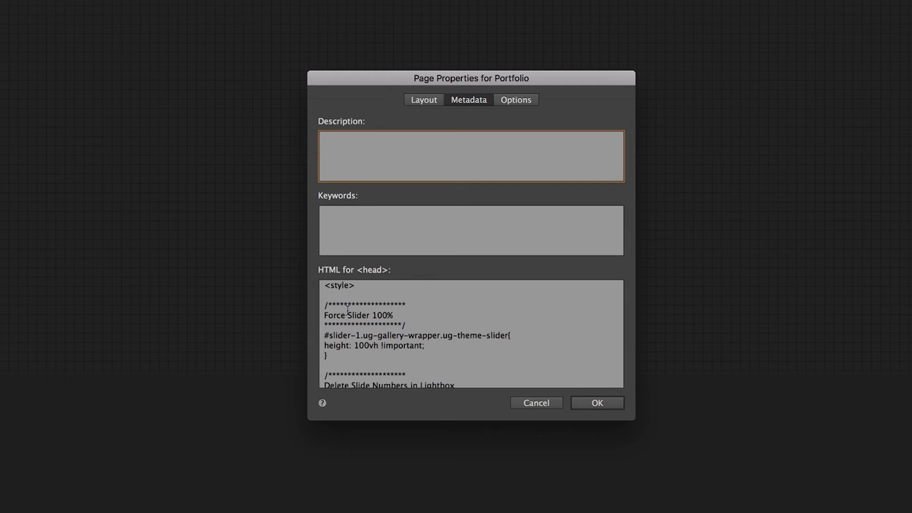
pyautogui.click(364, 304)
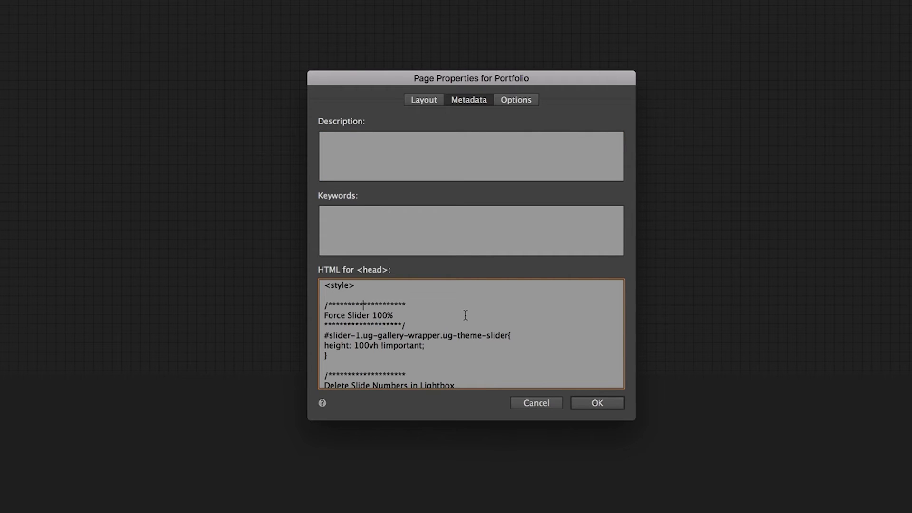
pyautogui.scroll(-2, 465, 315)
pyautogui.scroll(-8, 465, 315)
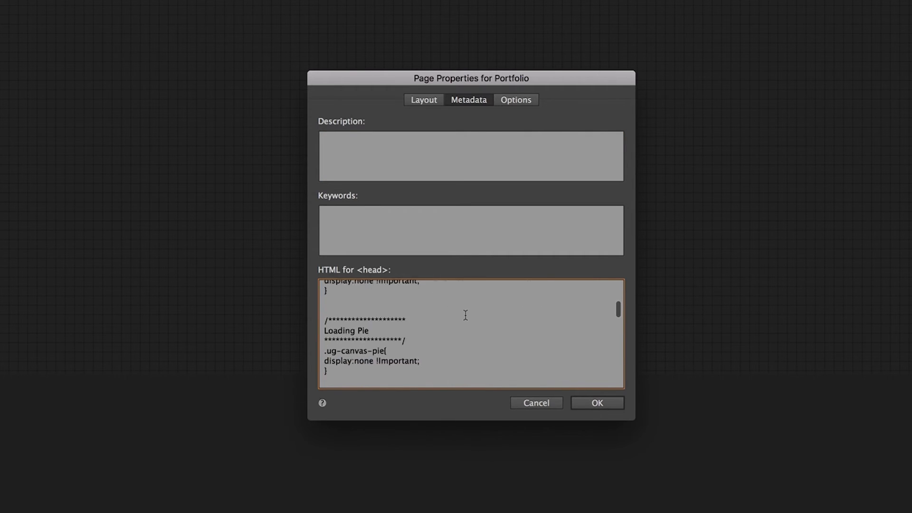
pyautogui.scroll(5, 465, 315)
pyautogui.scroll(5, 465, 314)
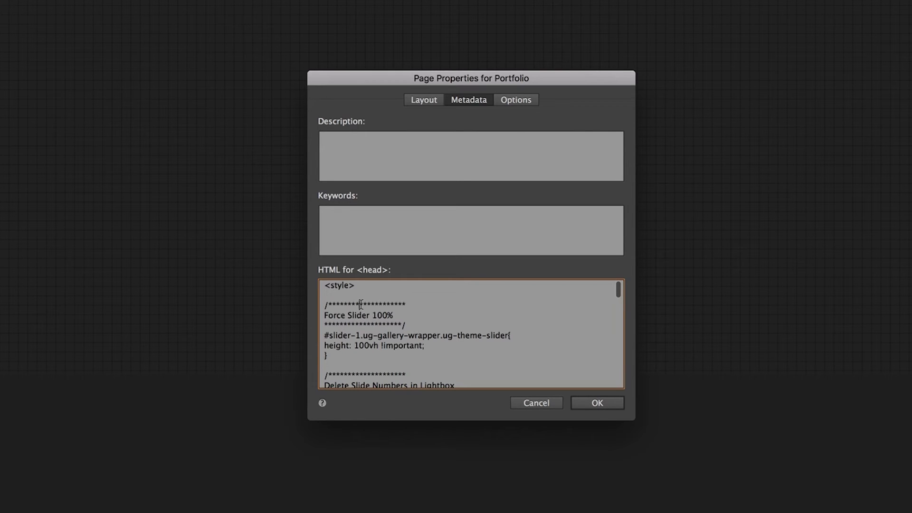
pyautogui.press('super+a')
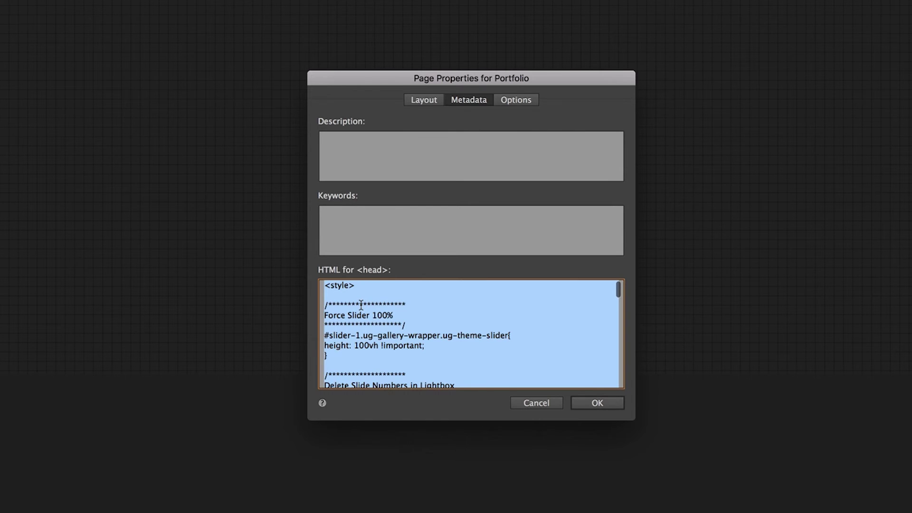
# Step: Cancel the Portfolio properties and open Page Properties for Website-5's Home page
pyautogui.click(536, 402)
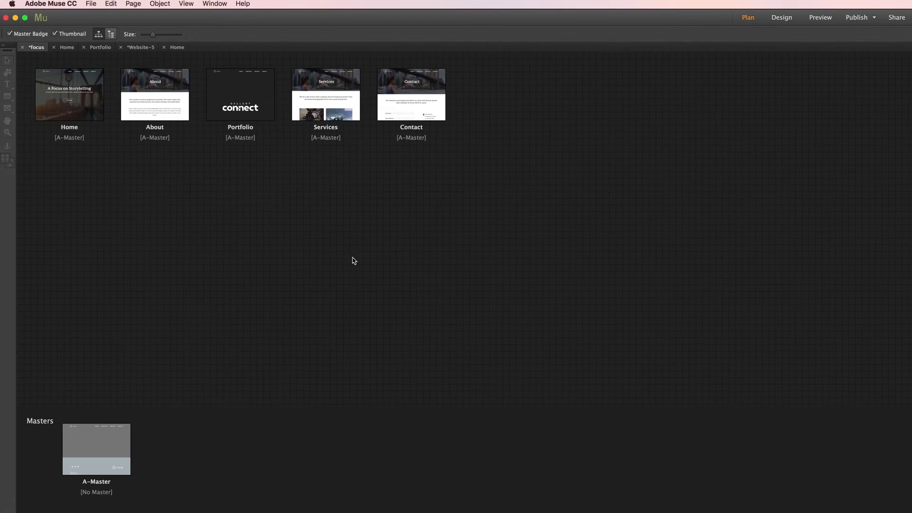
pyautogui.click(135, 47)
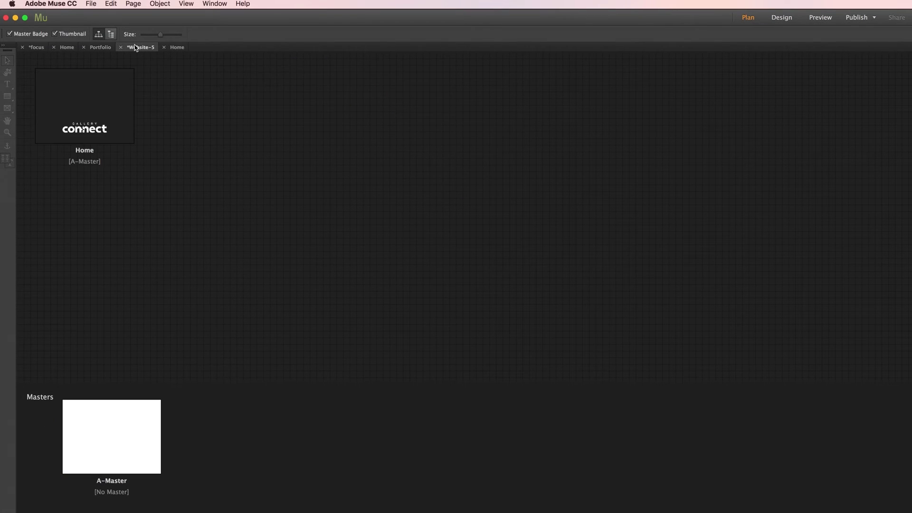
pyautogui.rightClick(76, 100)
pyautogui.click(101, 157)
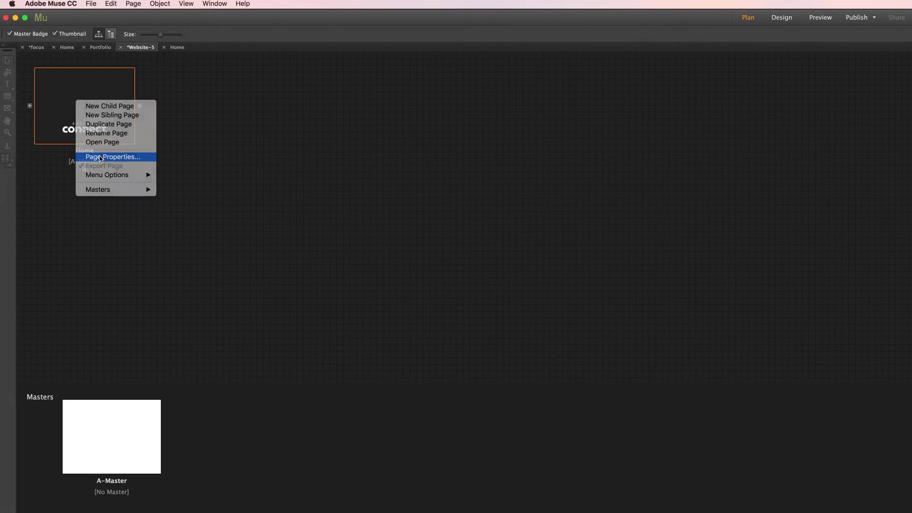
# Step: Paste the copied slider CSS into Home's HTML for <head> and confirm
pyautogui.click(533, 384)
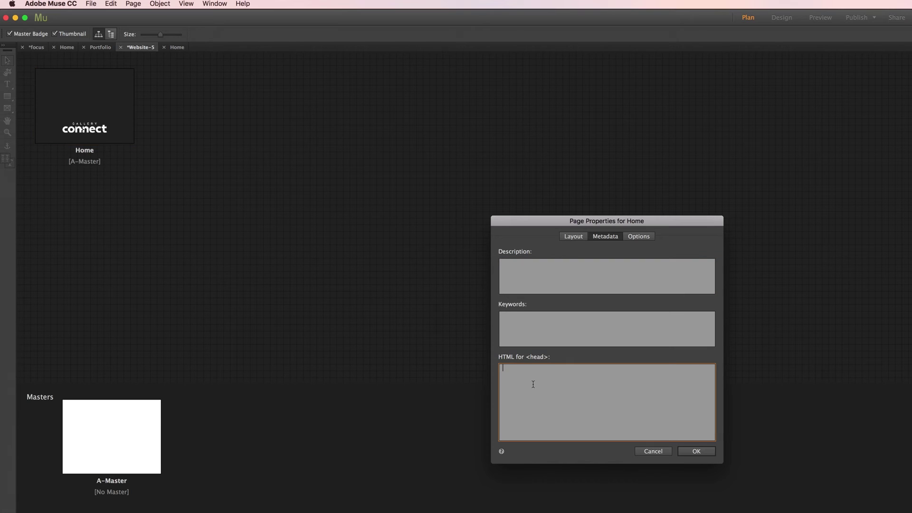
pyautogui.press('super+v')
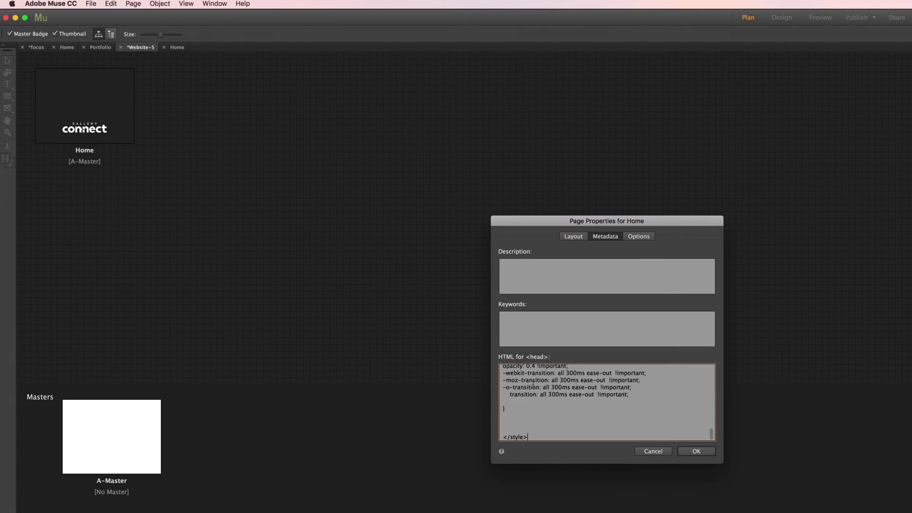
pyautogui.scroll(5, 586, 388)
pyautogui.scroll(6, 586, 389)
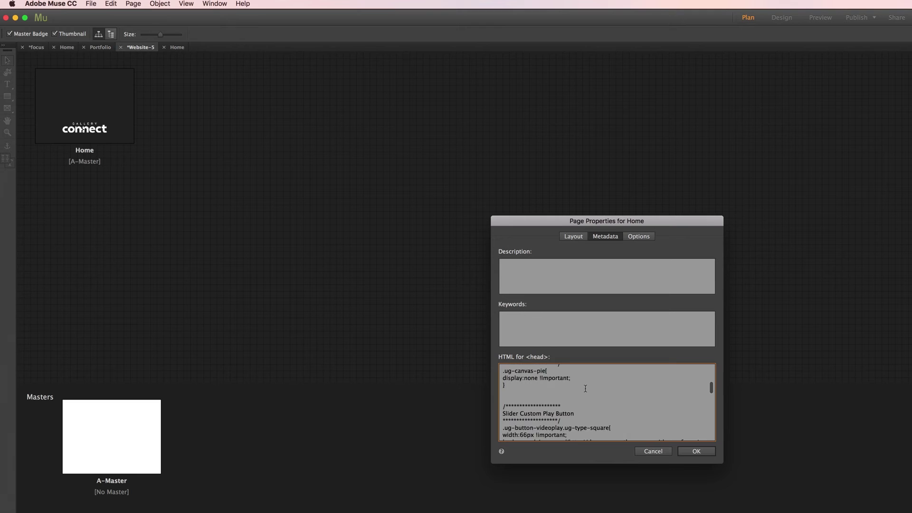
pyautogui.click(703, 452)
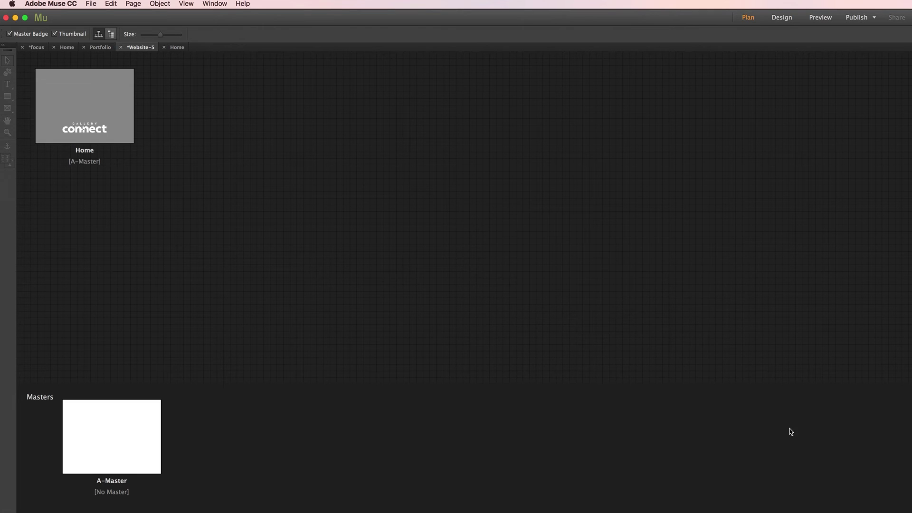
# Step: Preview Website-5's Home page in Chrome with the slider filling the window, then shrink Chrome
pyautogui.doubleClick(72, 111)
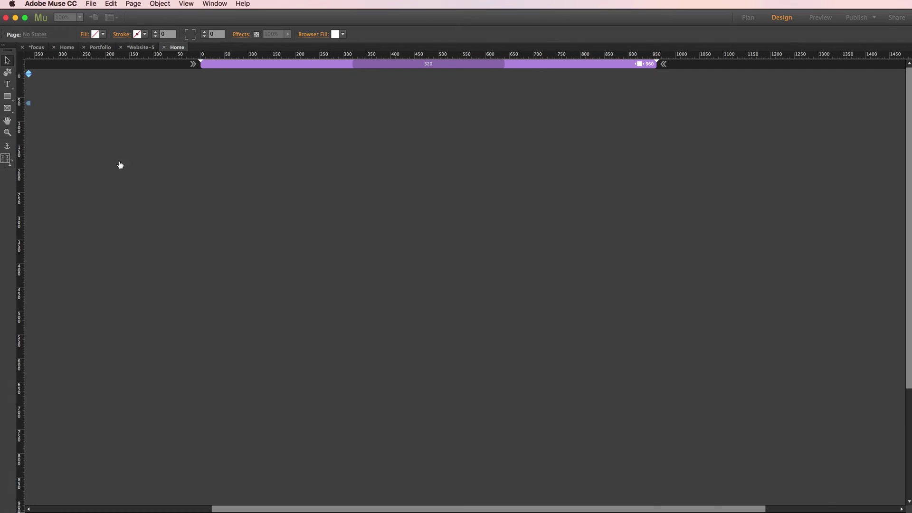
pyautogui.press('super+shift+e')
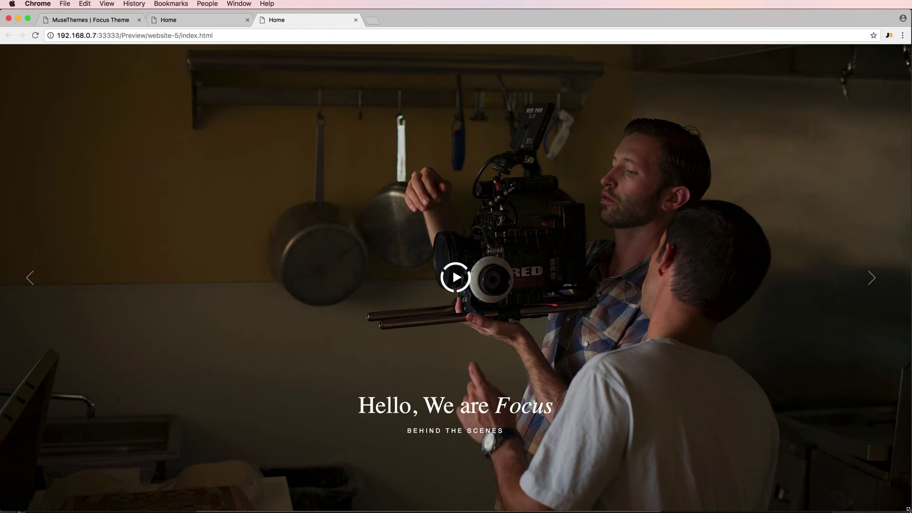
pyautogui.moveTo(908, 509)
pyautogui.mouseDown()
pyautogui.moveTo(696, 421)
pyautogui.moveTo(909, 510)
pyautogui.mouseUp()
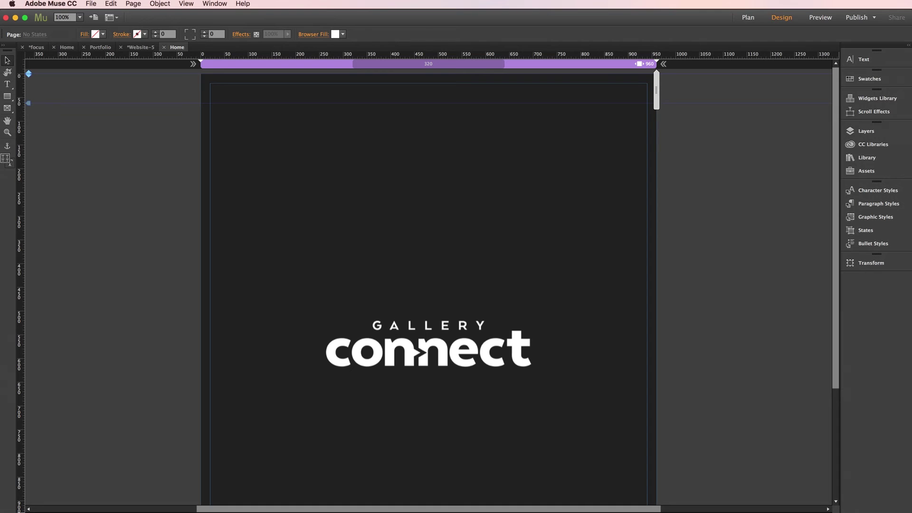
# Step: Review the focus site's Home page head CSS in Page Properties, then close the dialog
pyautogui.click(748, 17)
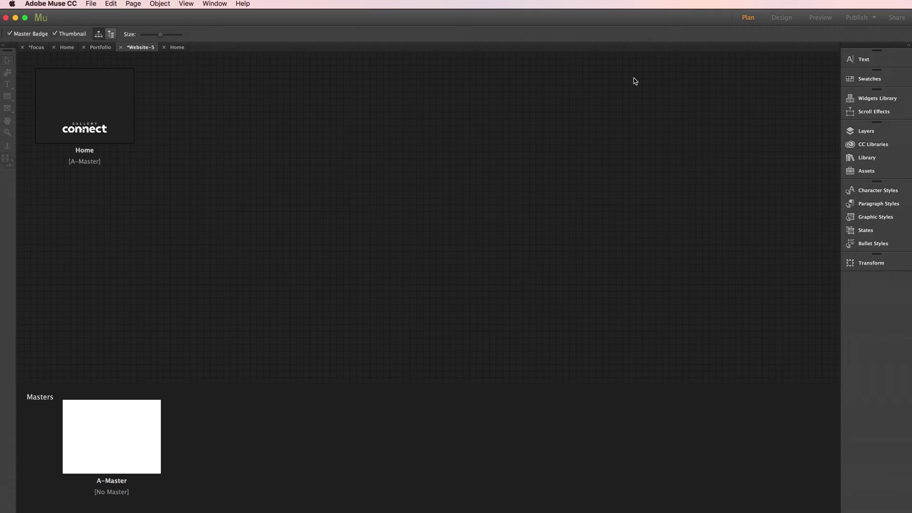
pyautogui.click(36, 47)
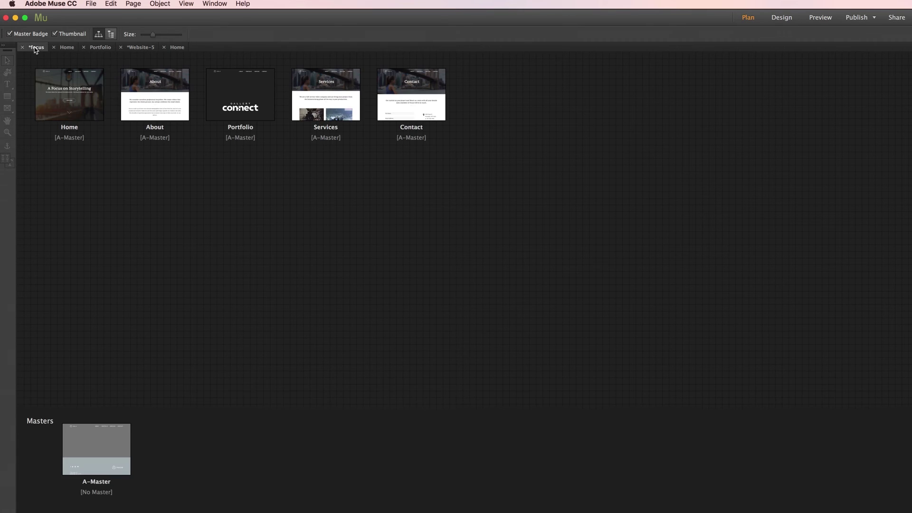
pyautogui.rightClick(70, 90)
pyautogui.click(107, 157)
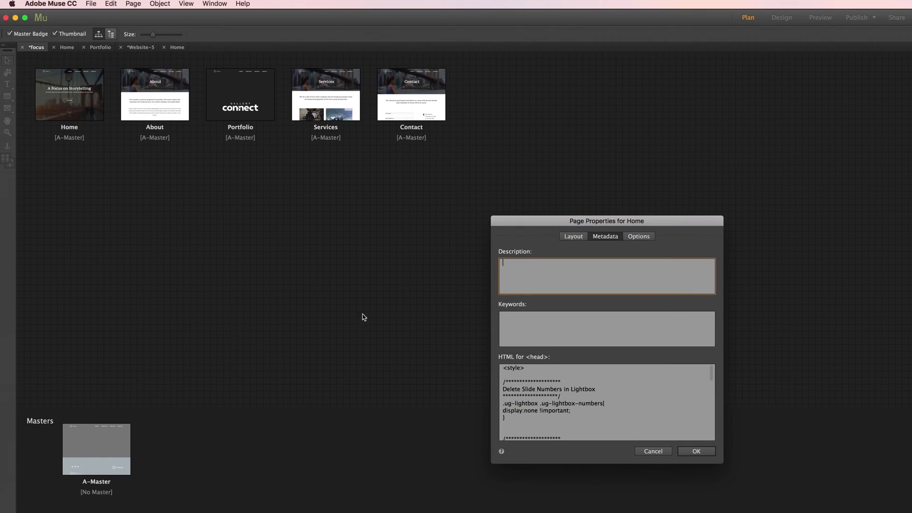
pyautogui.scroll(-5, 550, 384)
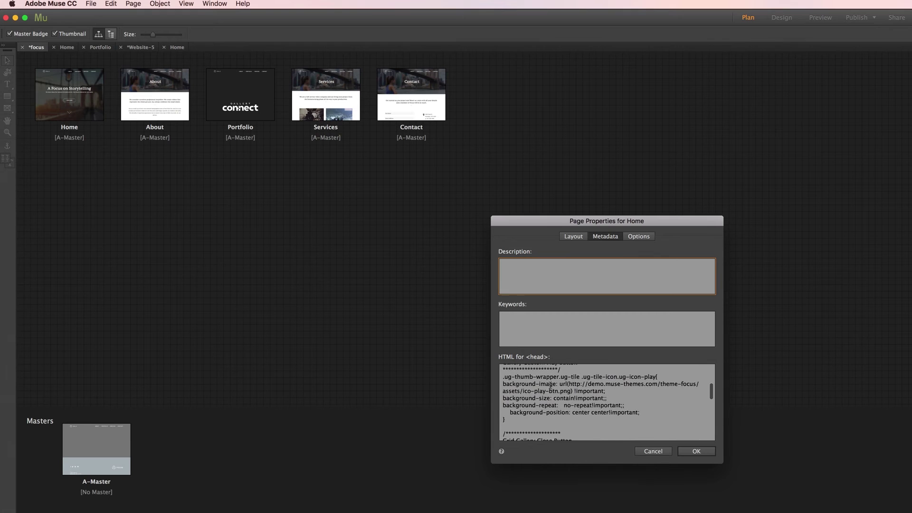
pyautogui.scroll(5, 550, 385)
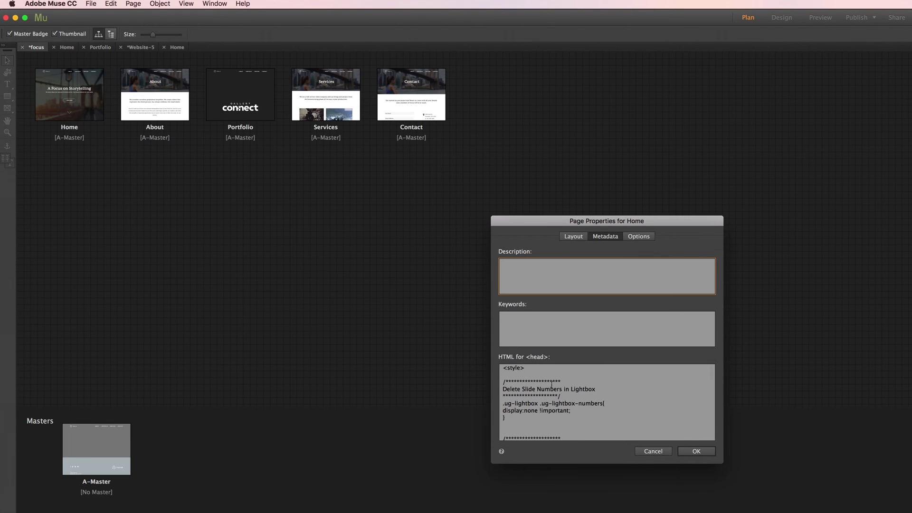
pyautogui.scroll(-6, 551, 385)
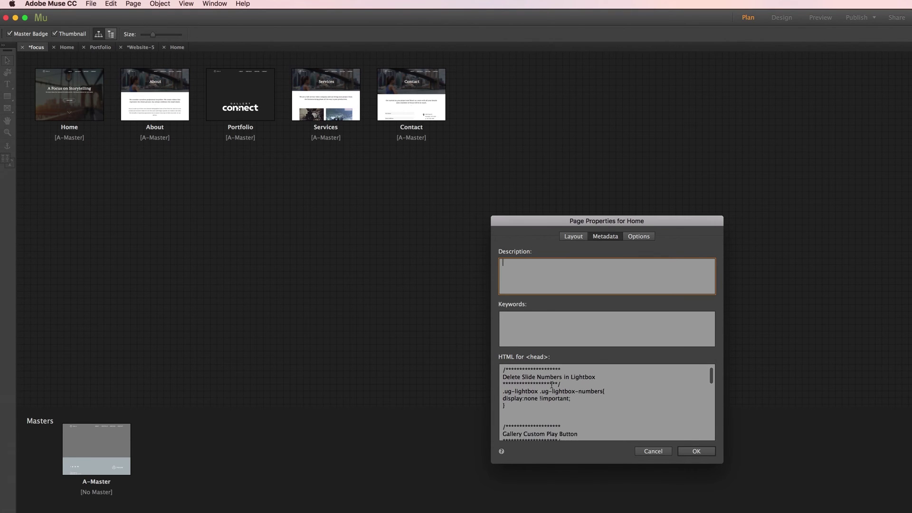
pyautogui.scroll(8, 551, 385)
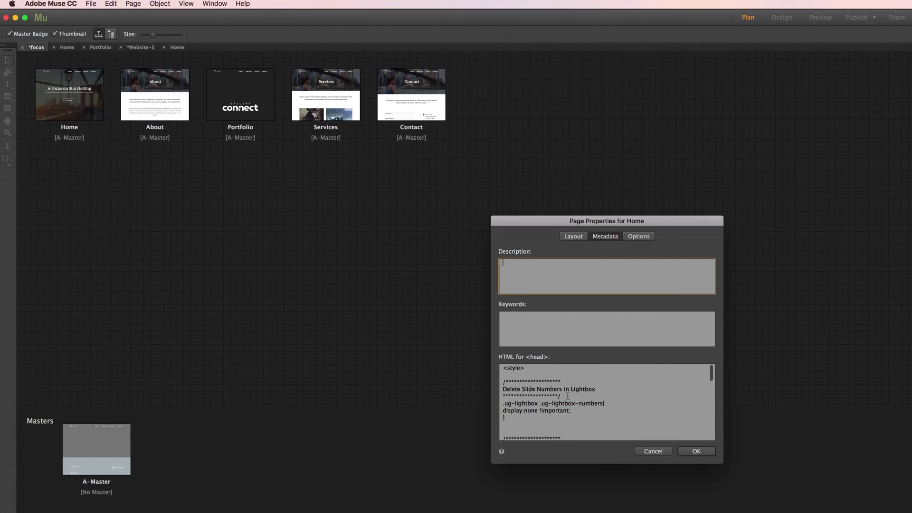
pyautogui.click(653, 451)
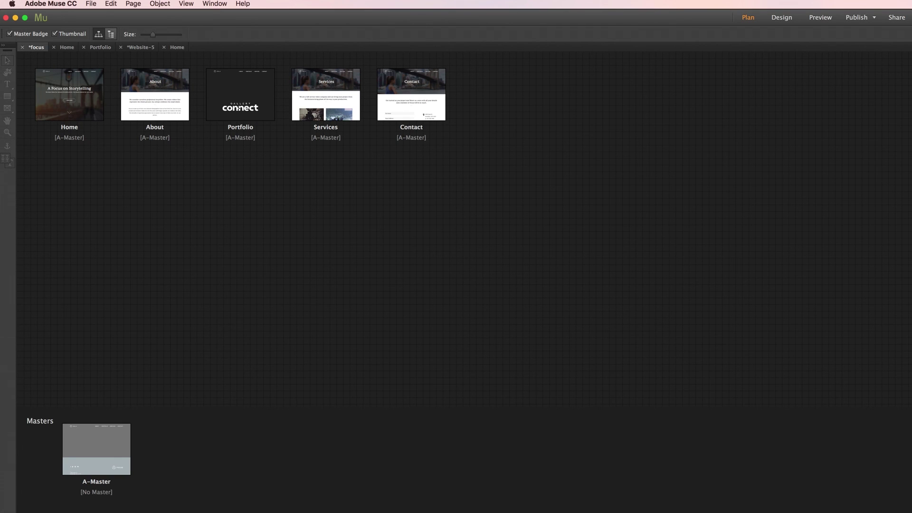